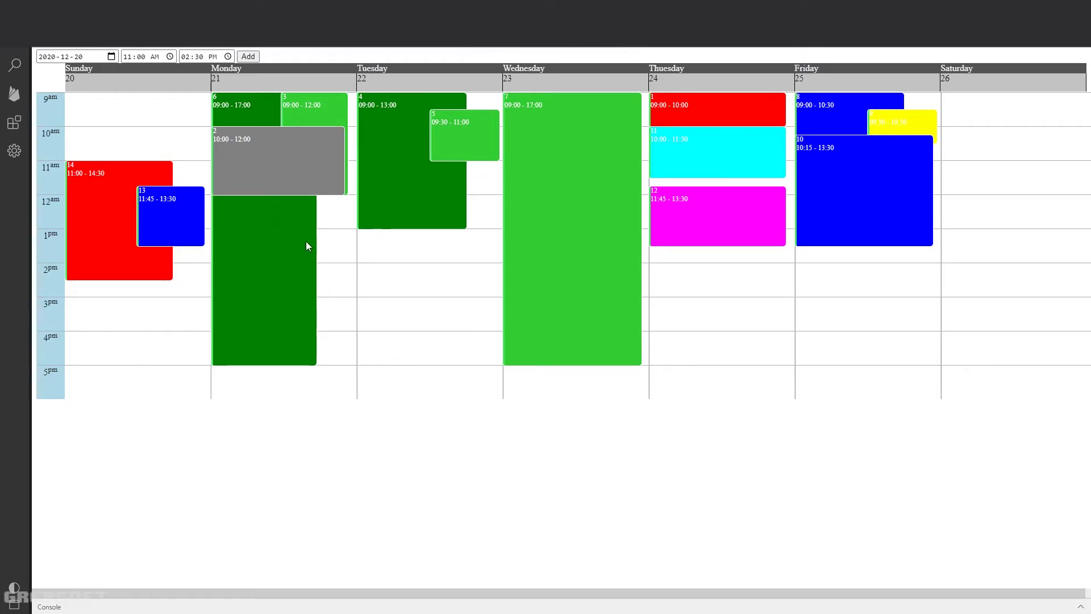
- Add an appointment on December 26 from 10:00 AM to 11:30 AM
{"action": "left_click", "coordinate": [112, 57]}
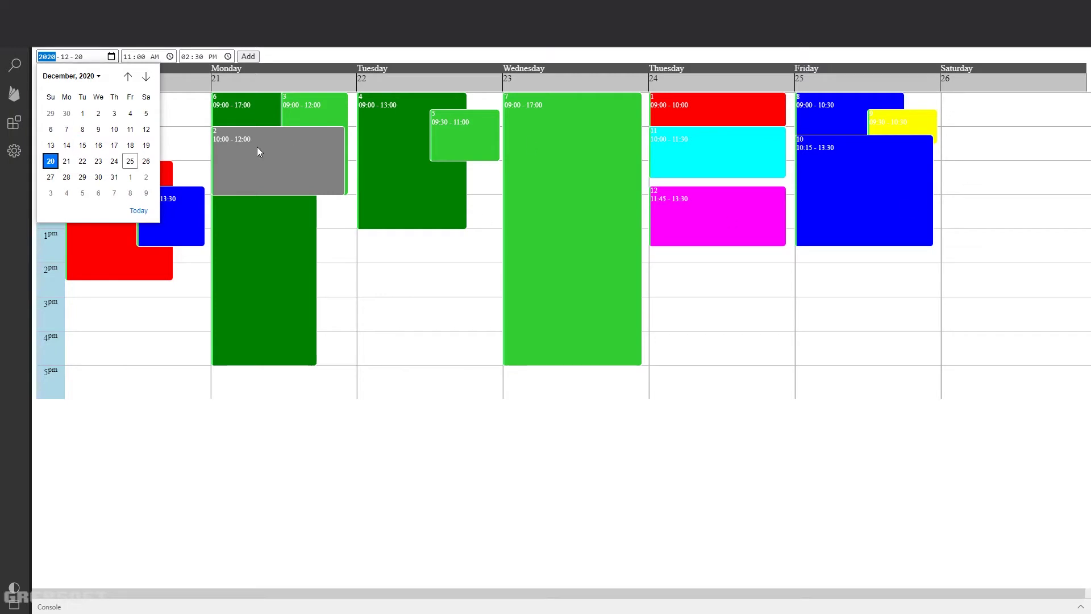
{"action": "left_click", "coordinate": [146, 162]}
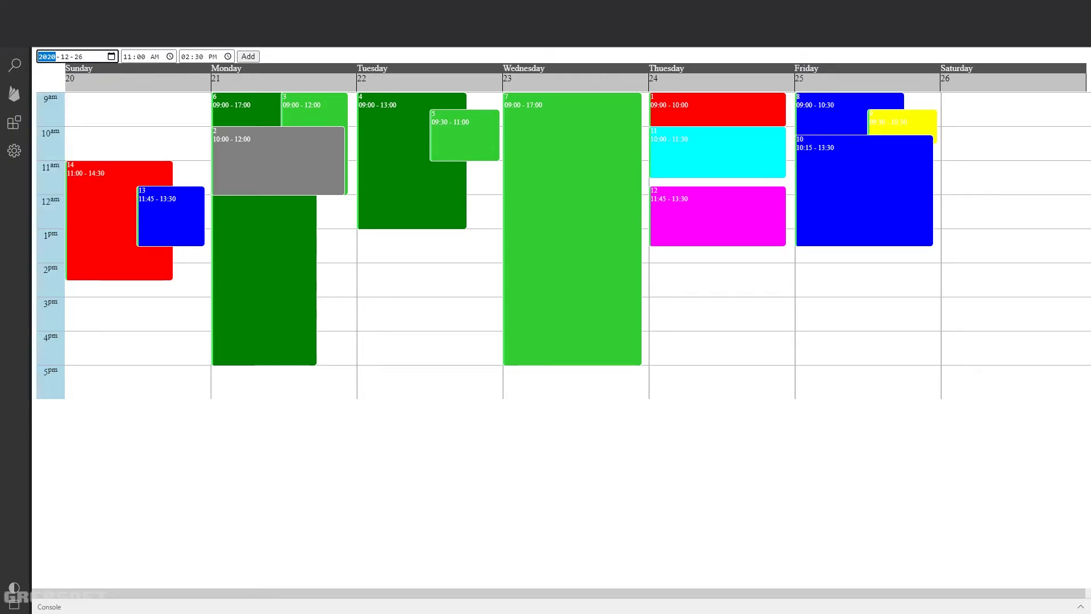
{"action": "left_click", "coordinate": [127, 57]}
{"action": "type", "text": "10"}
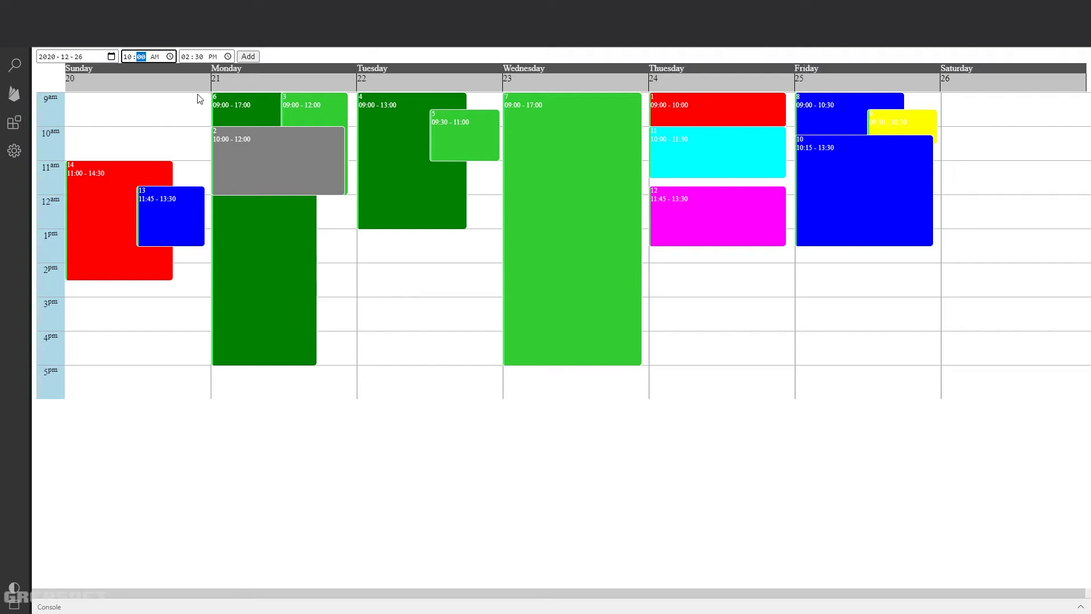
{"action": "left_click", "coordinate": [187, 57]}
{"action": "type", "text": "11"}
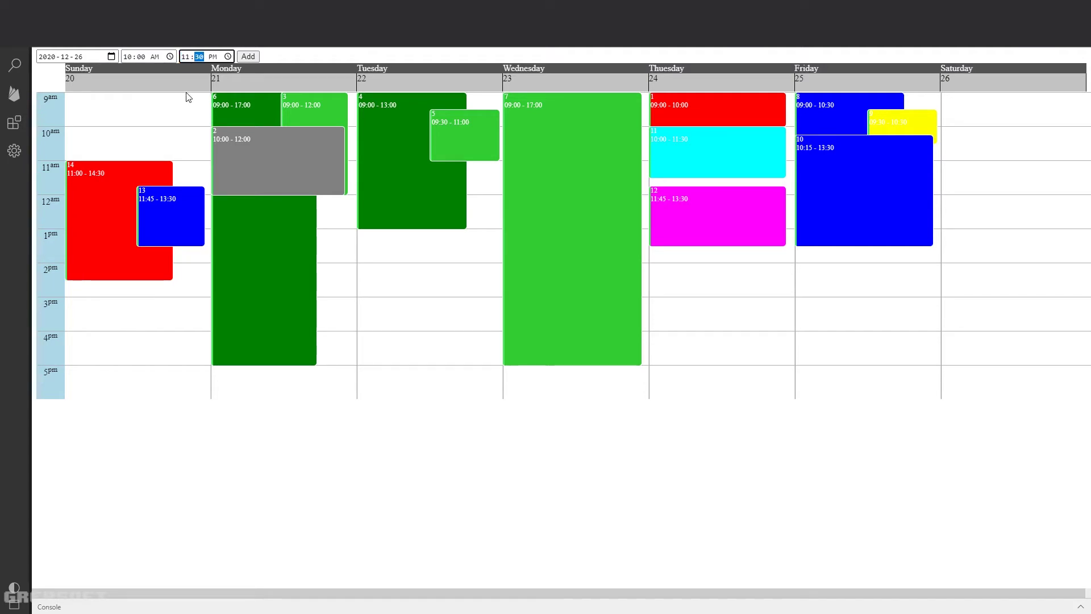
{"action": "left_click", "coordinate": [213, 57]}
{"action": "key", "text": "a"}
{"action": "left_click", "coordinate": [248, 57]}
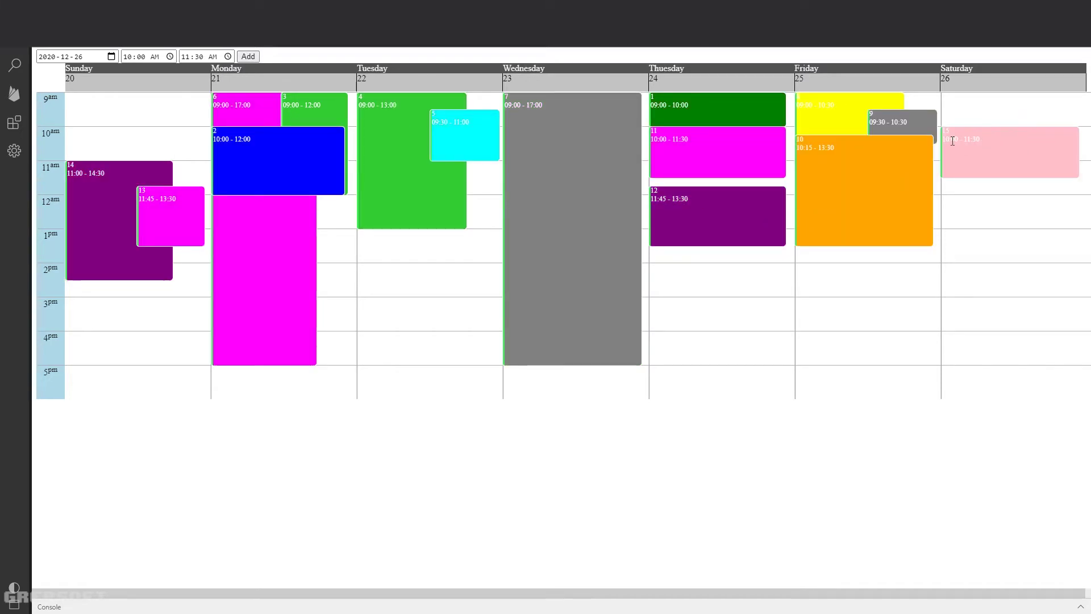
- Change the end time to 10:30 AM and add a second 10:00 AM appointment
{"action": "double_click", "coordinate": [975, 139]}
{"action": "left_click", "coordinate": [186, 56]}
{"action": "type", "text": "10"}
{"action": "left_click", "coordinate": [248, 56]}
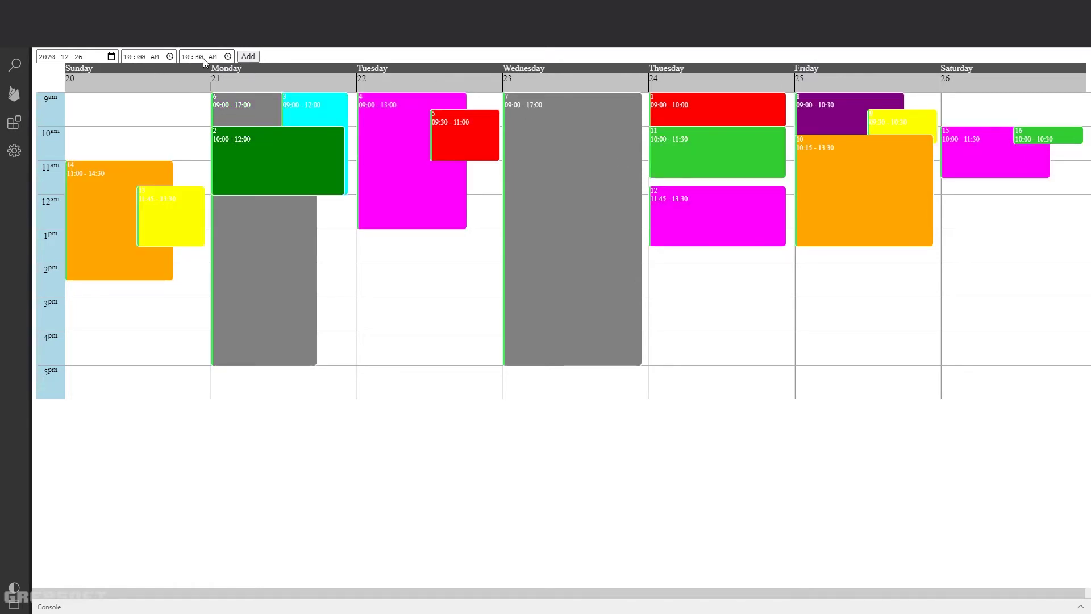
{"action": "type", "text": "45"}
- Add two more 10:00 AM appointments, ending at 10:45 AM and 11:45 AM
{"action": "left_click", "coordinate": [249, 56]}
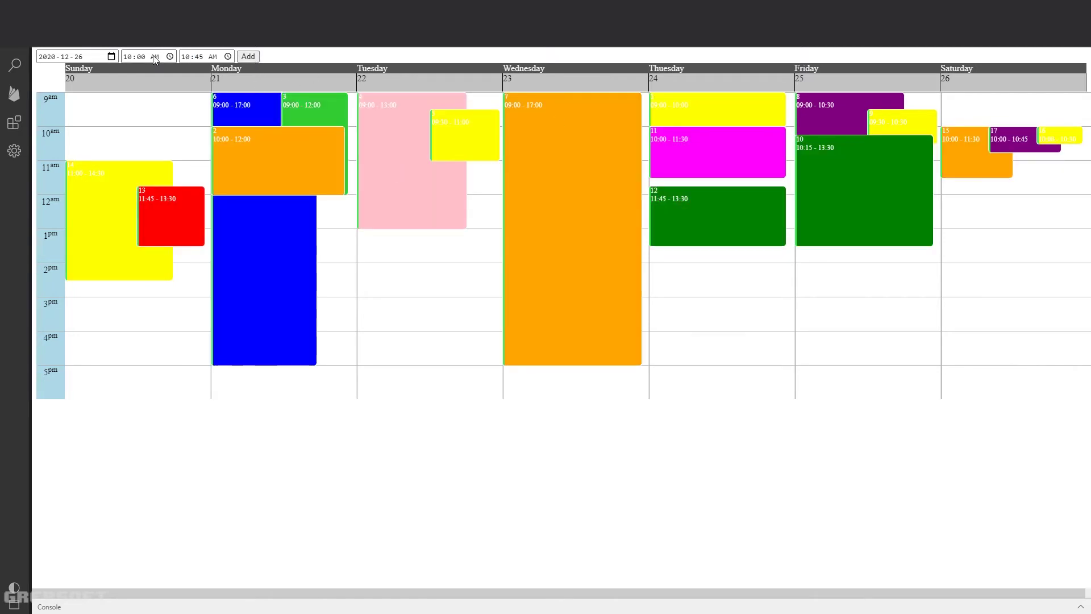
{"action": "left_click", "coordinate": [186, 57]}
{"action": "type", "text": "11"}
{"action": "left_click", "coordinate": [248, 56]}
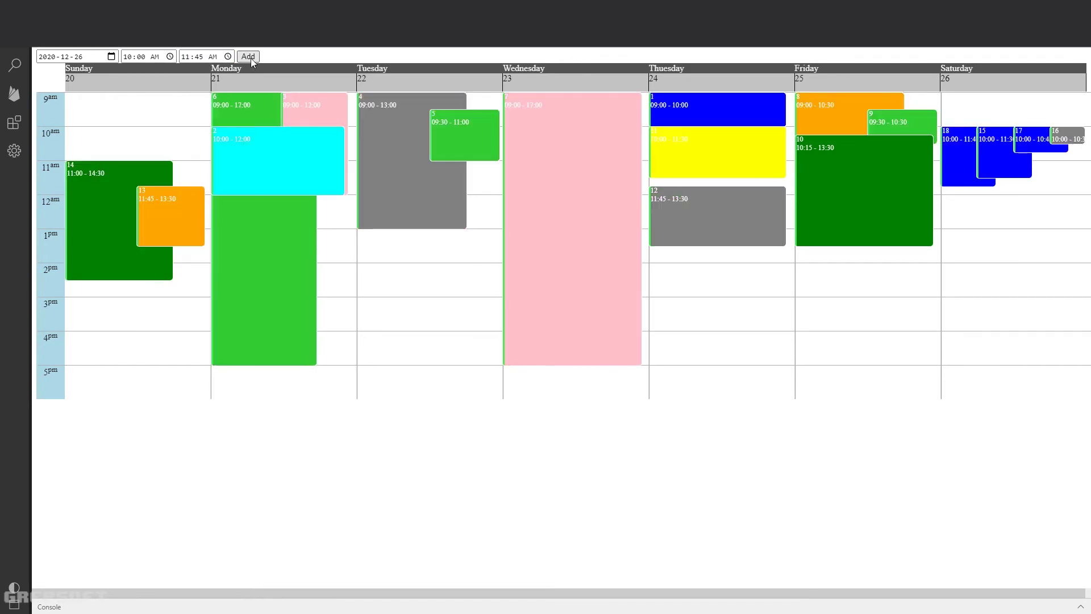
- Add a December 26 appointment from 09:00 AM to 12:00 PM
{"action": "left_click", "coordinate": [130, 57]}
{"action": "type", "text": "09"}
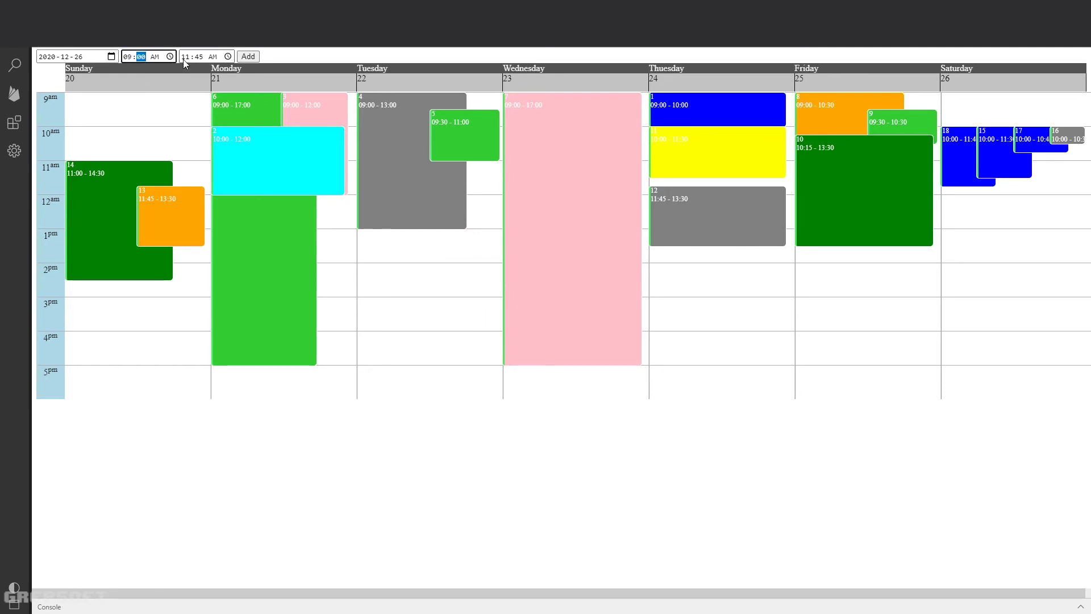
{"action": "left_click", "coordinate": [183, 59]}
{"action": "type", "text": "00p"}
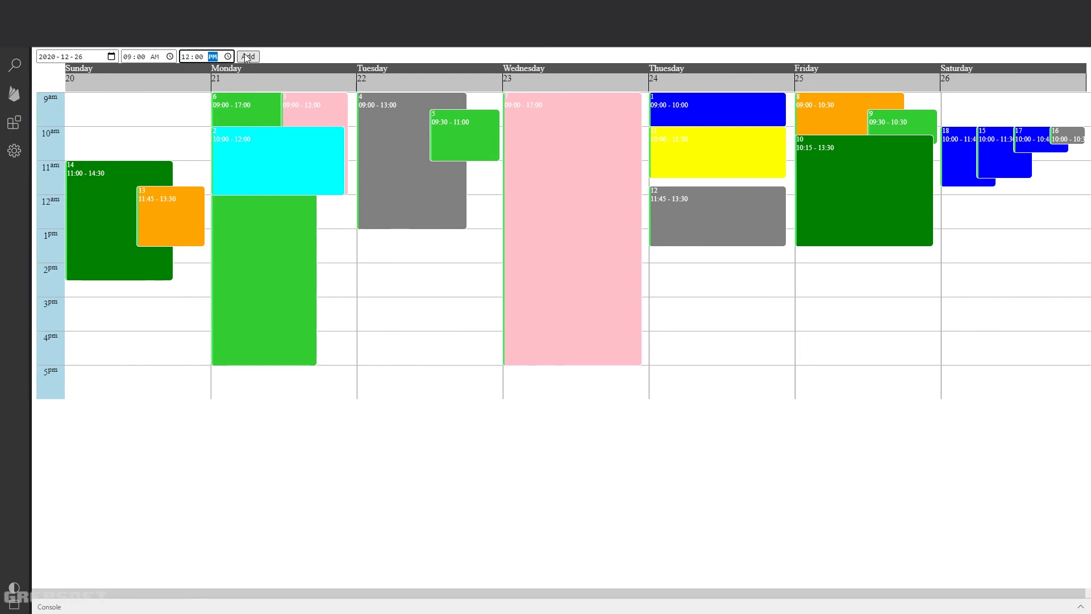
{"action": "left_click", "coordinate": [247, 56]}
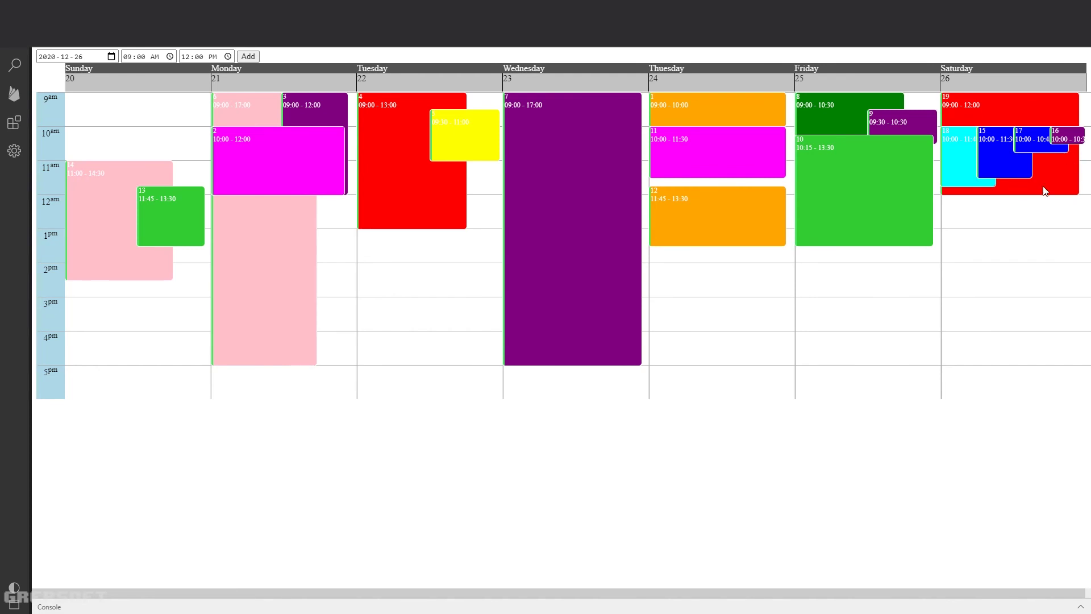